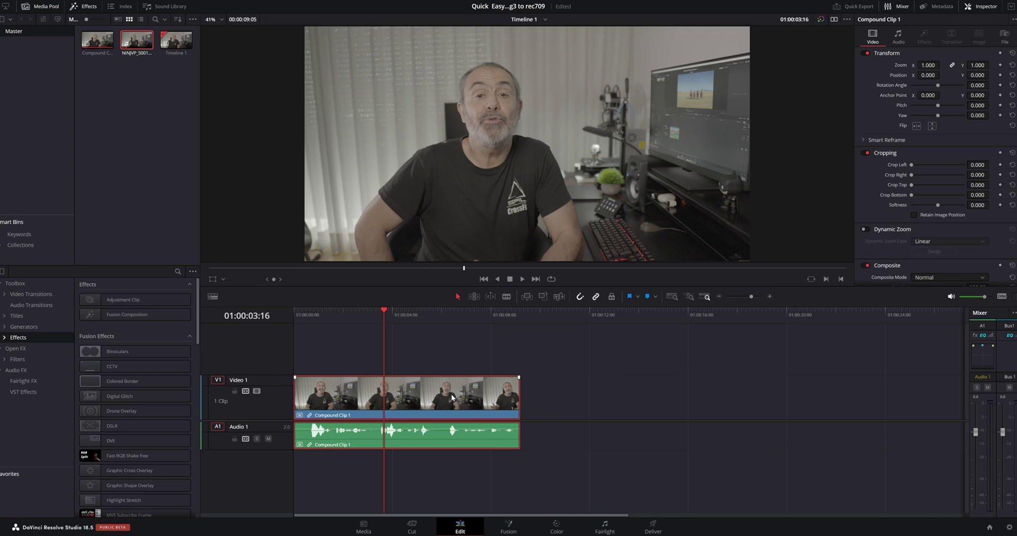
Step: Move node 01 up-right in the node graph, then switch to Sony's Look Profile page in Chrome
{"action": "left_click", "coordinate": [556, 529]}
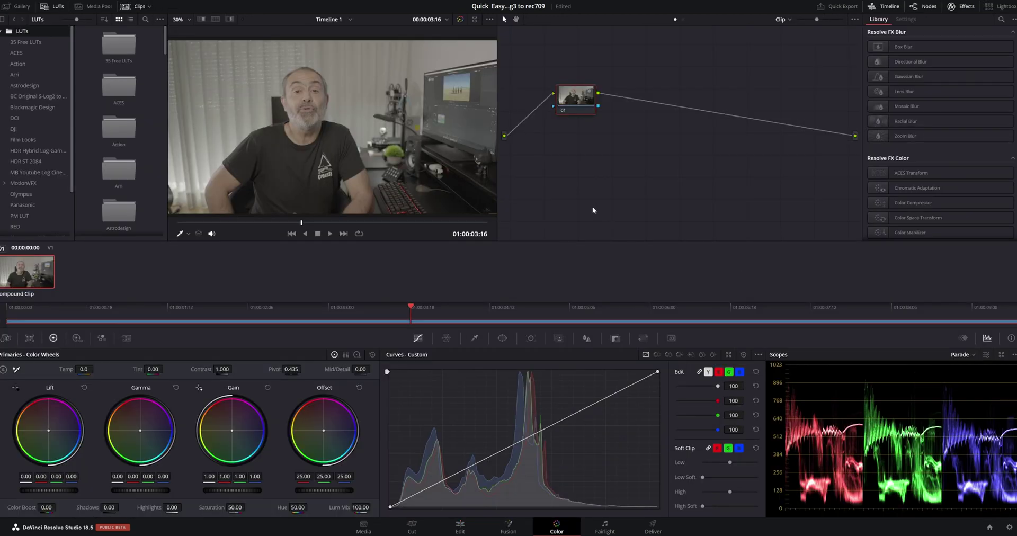
{"action": "left_click_drag", "start_coordinate": [576, 112], "coordinate": [608, 106]}
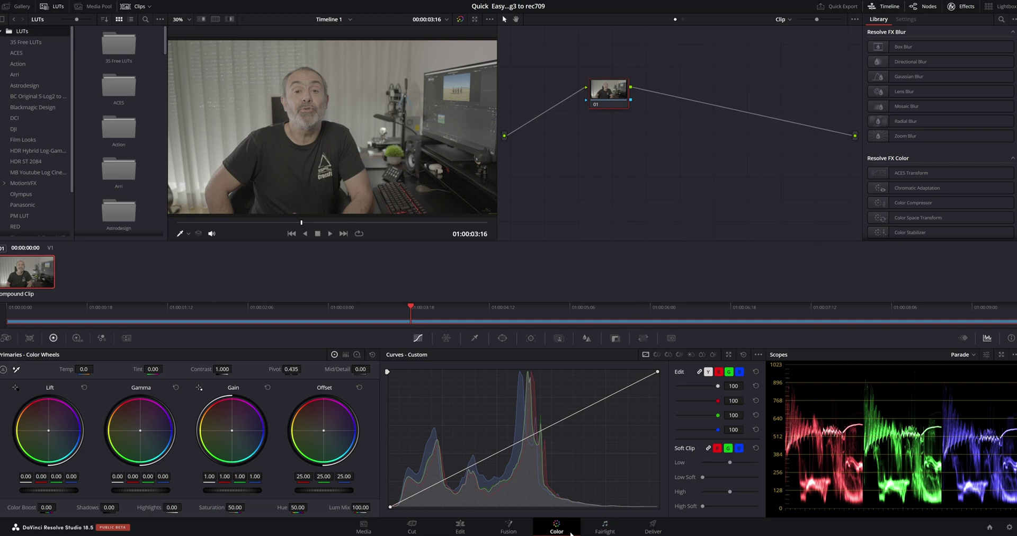
{"action": "left_click", "coordinate": [560, 498]}
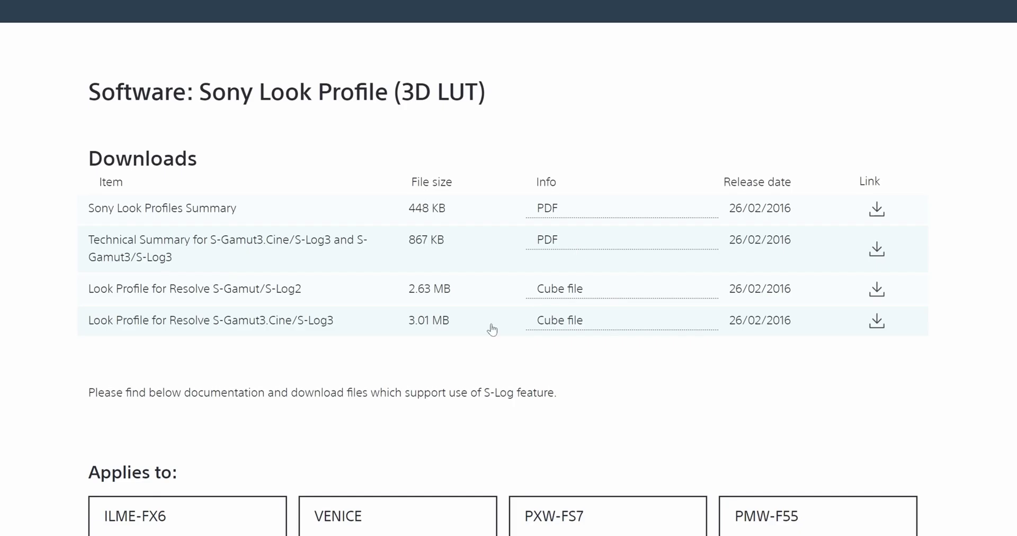
Step: Download the S-Gamut3.Cine/S-Log3 Look Profile cube file for Resolve and accept its licence prompt
{"action": "left_click_drag", "start_coordinate": [245, 331], "coordinate": [335, 319]}
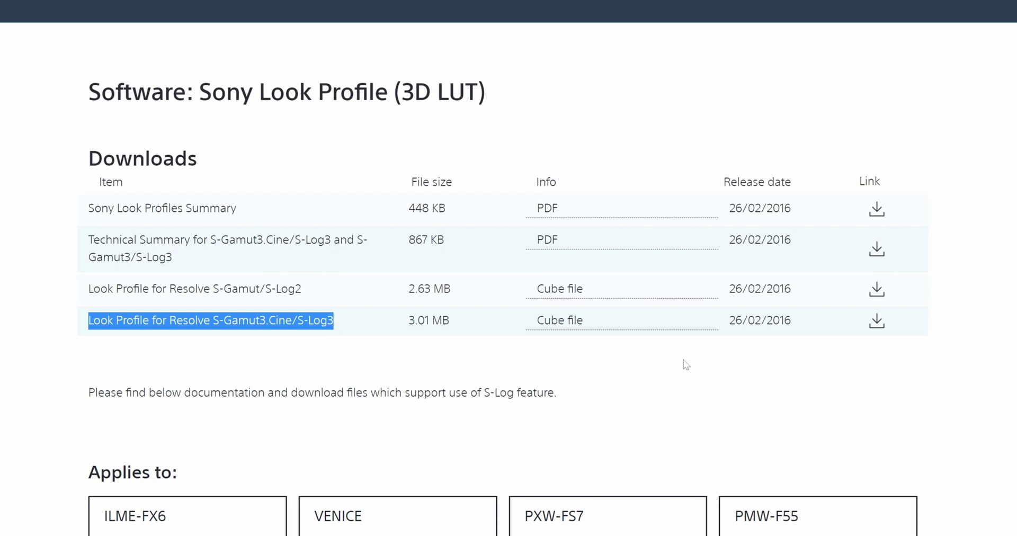
{"action": "left_click", "coordinate": [920, 374]}
{"action": "left_click", "coordinate": [877, 321]}
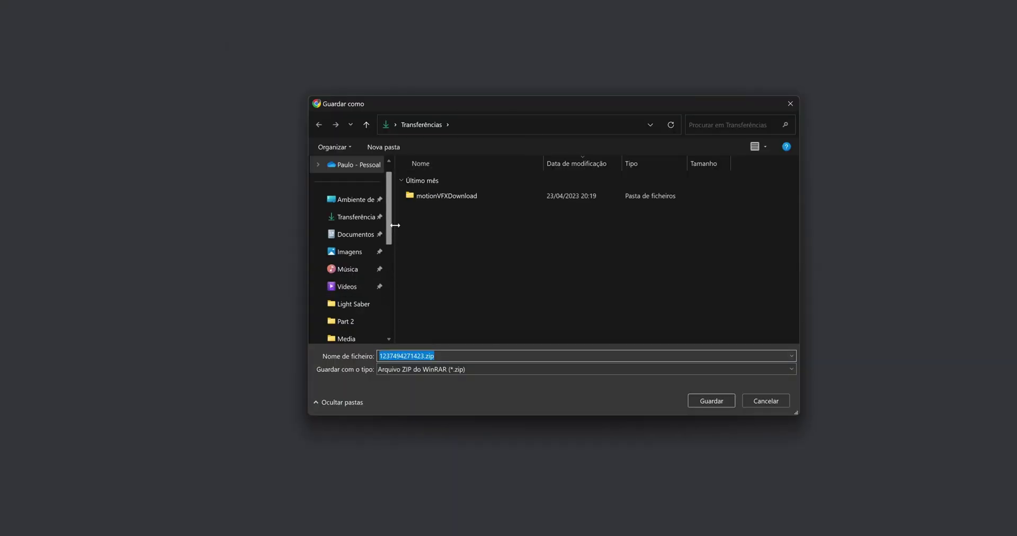
Step: Find 1237494271423.zip already in RESOLVE (G:) > Canal Youtube > Slog3 to rec709 quick and easy, and cancel saving
{"action": "left_click_drag", "start_coordinate": [389, 231], "coordinate": [389, 274]}
{"action": "left_click", "coordinate": [373, 338]}
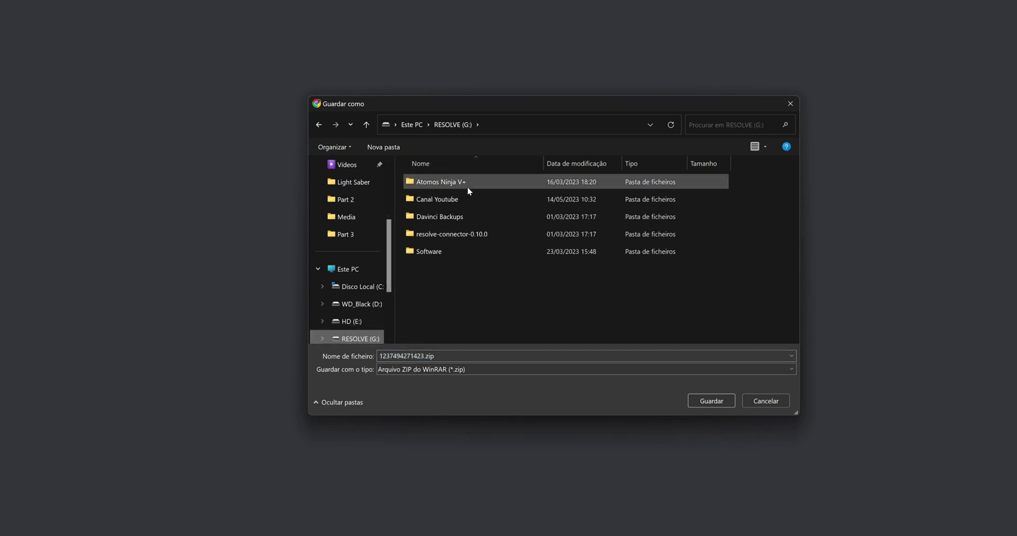
{"action": "double_click", "coordinate": [462, 200]}
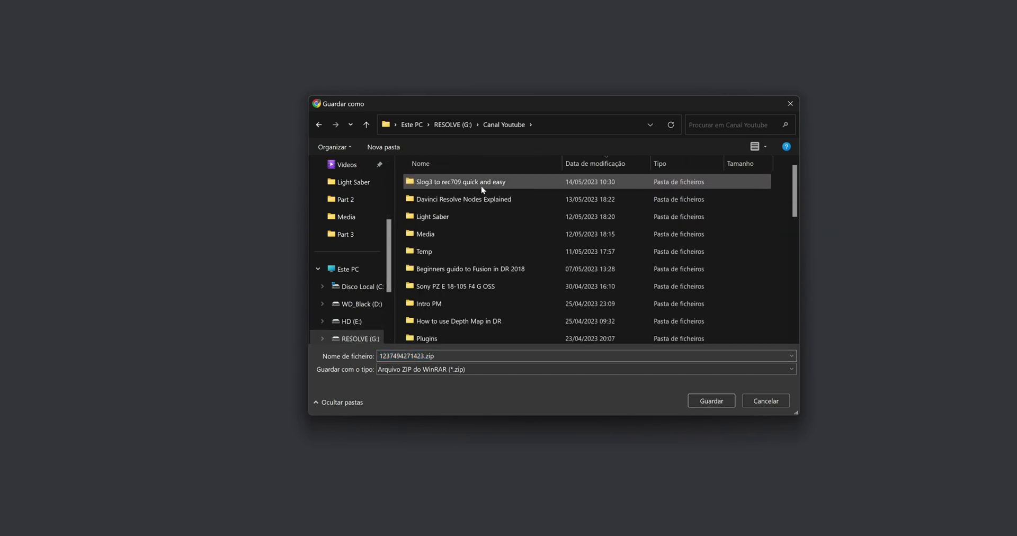
{"action": "double_click", "coordinate": [482, 185]}
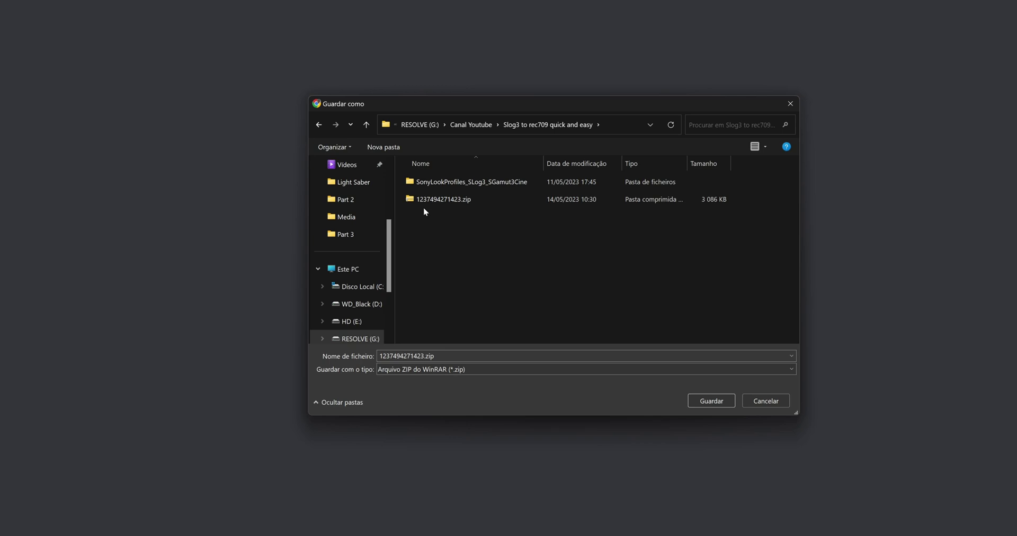
{"action": "left_click", "coordinate": [444, 200]}
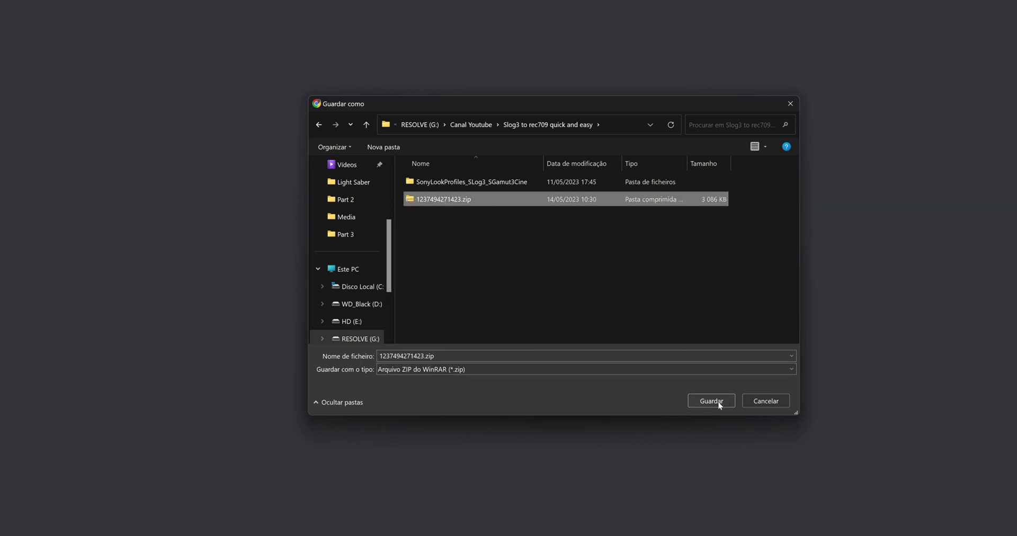
{"action": "left_click", "coordinate": [766, 401]}
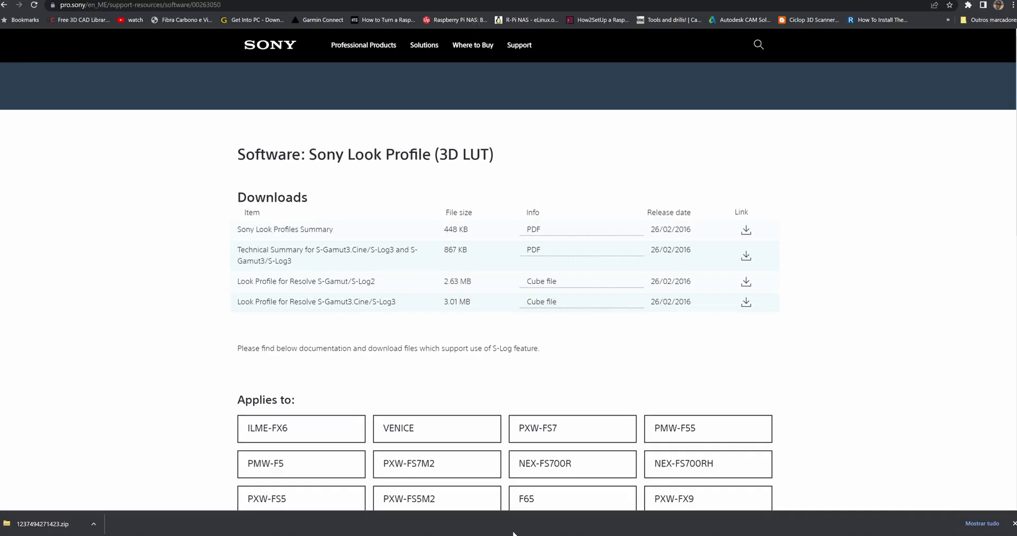
Step: Check the extracted SonyLookProfiles_SLog3_SGamut3Cine folder in File Explorer, then minimize the window
{"action": "mouse_move", "coordinate": [541, 534]}
{"action": "left_click", "coordinate": [540, 501]}
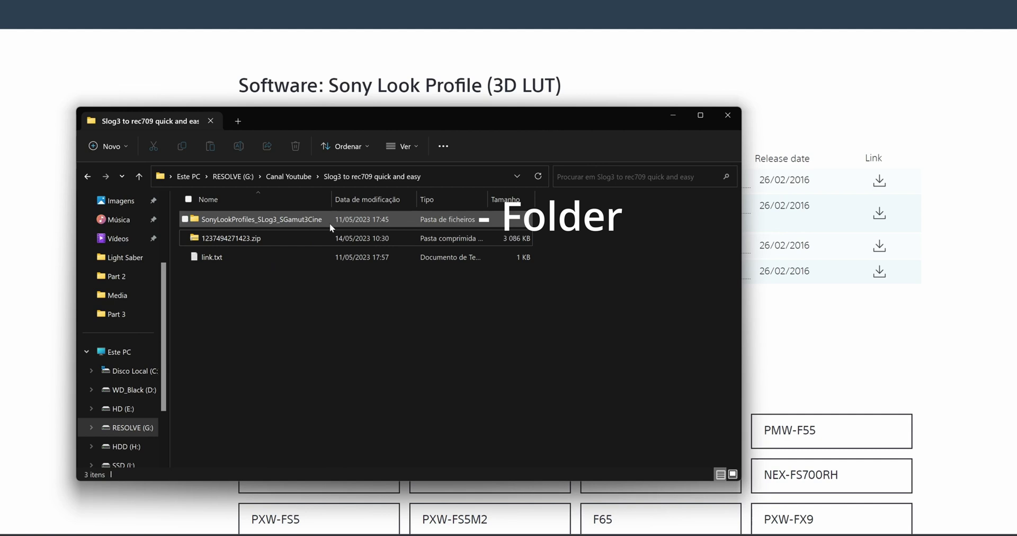
{"action": "left_click", "coordinate": [271, 222]}
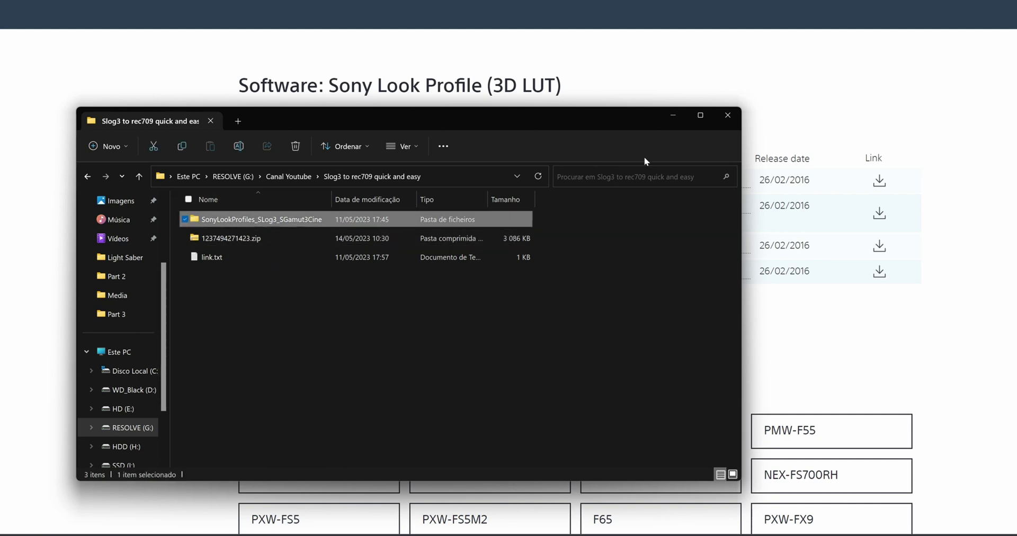
{"action": "left_click", "coordinate": [673, 127]}
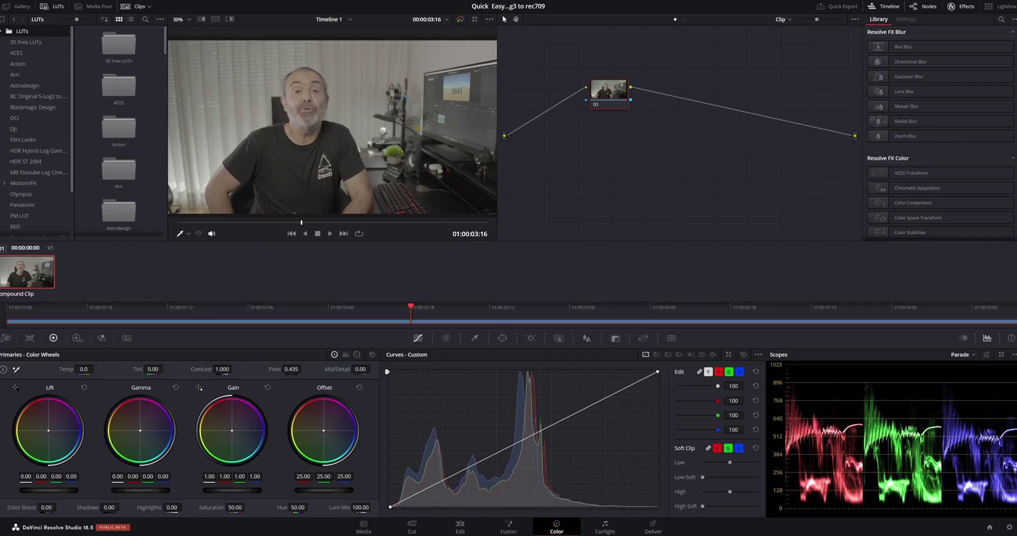
{"action": "left_click", "coordinate": [1009, 528]}
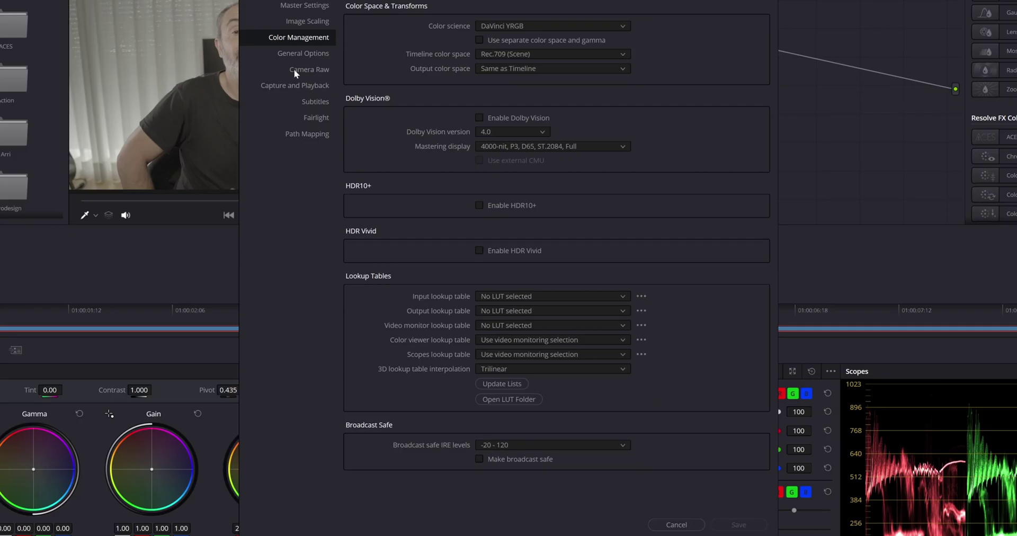
{"action": "left_click", "coordinate": [510, 399]}
{"action": "scroll", "coordinate": [527, 360], "scroll_direction": "down", "scroll_amount": 4}
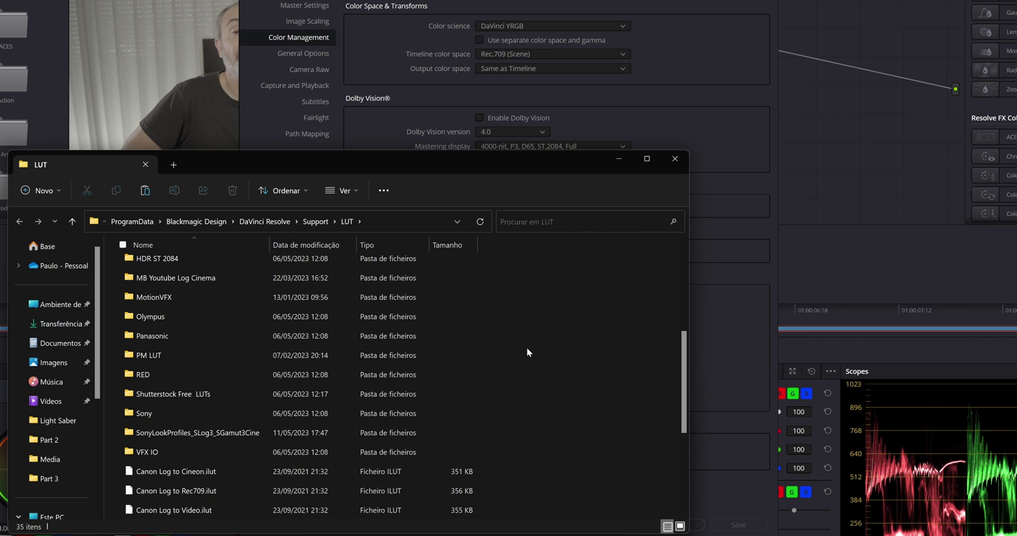
{"action": "scroll", "coordinate": [527, 351], "scroll_direction": "down", "scroll_amount": 2}
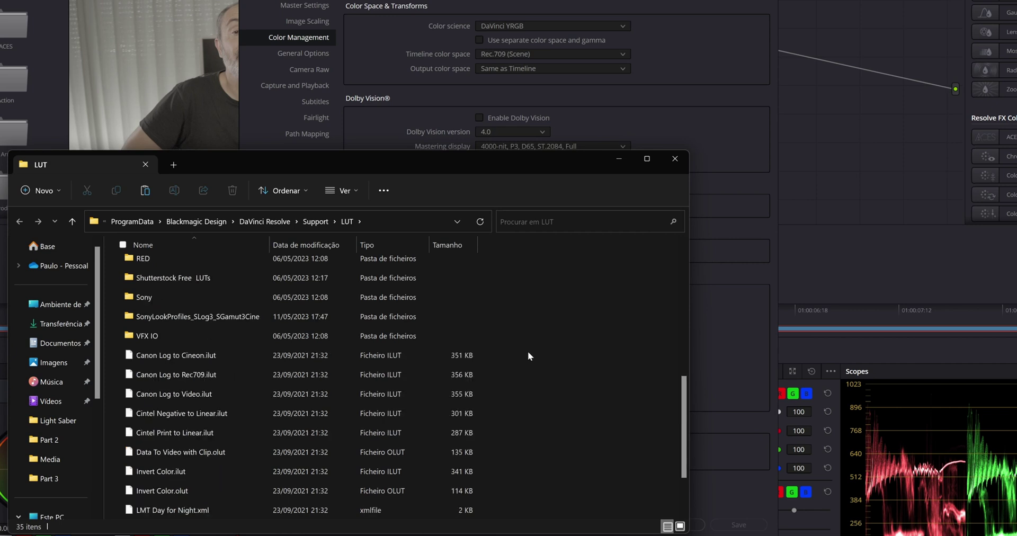
{"action": "left_click", "coordinate": [167, 318]}
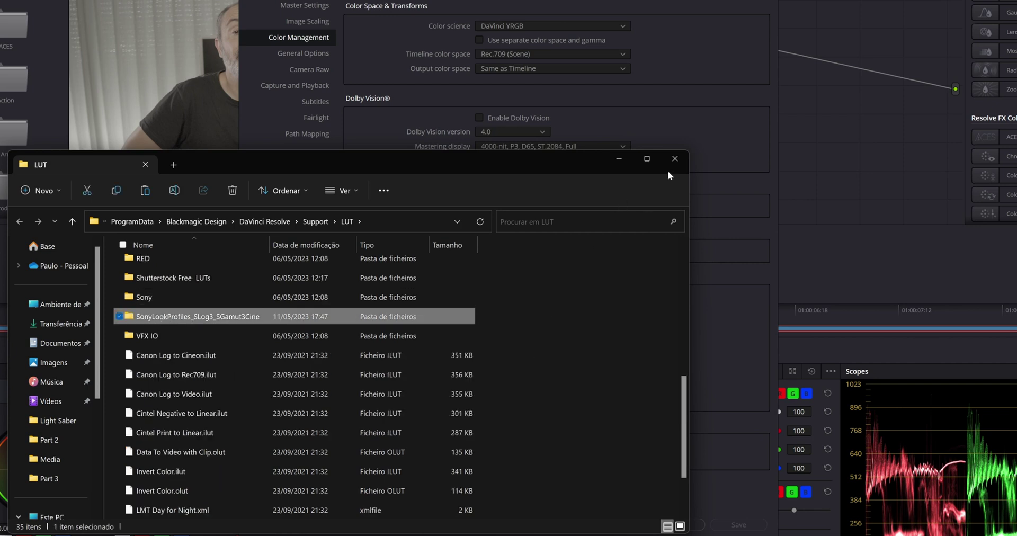
{"action": "left_click", "coordinate": [675, 159]}
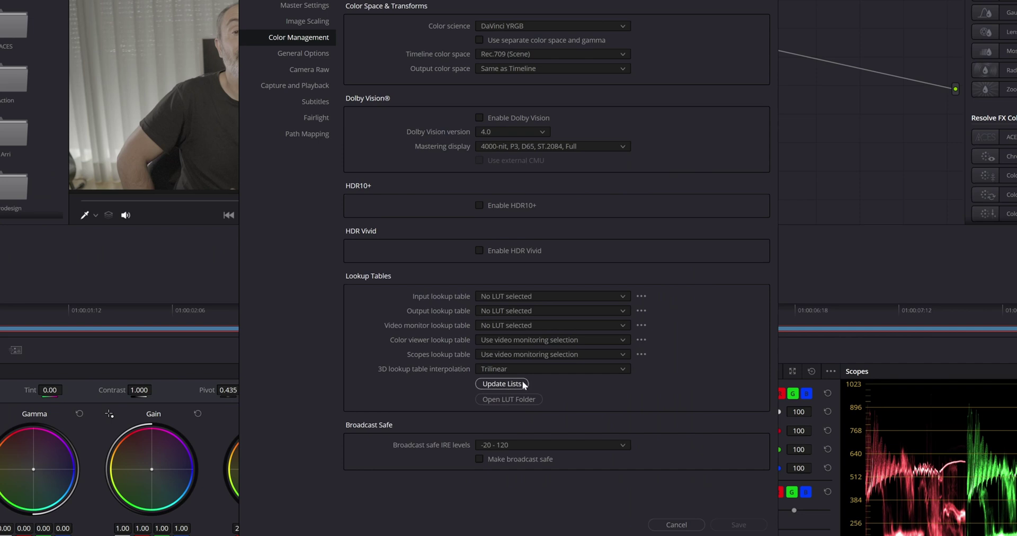
{"action": "left_click", "coordinate": [687, 523]}
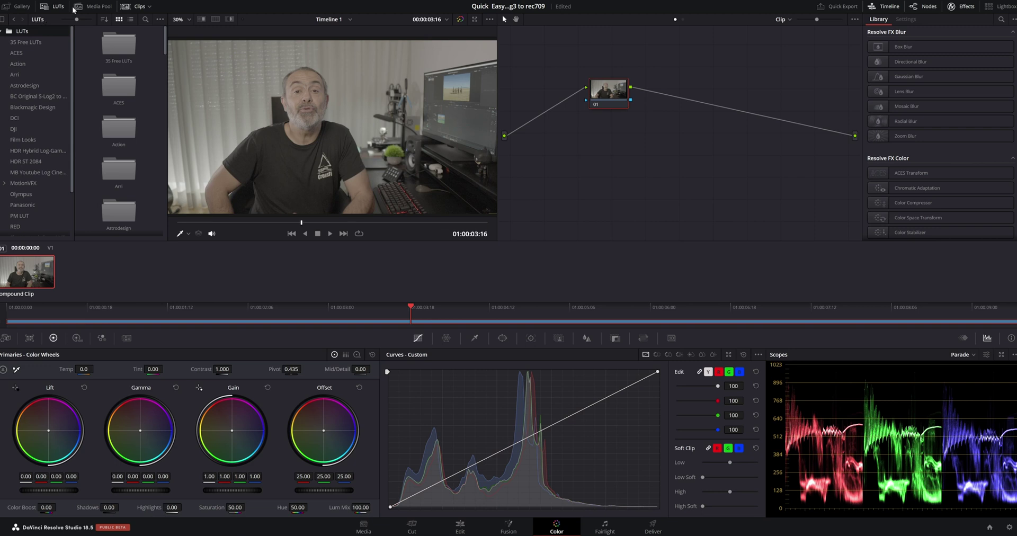
Step: Open the SonyLookProfiles_SLog3_SGamut3Cine LUT folder and apply 1_SGamut3CineSLog3_To_LC-709 to node 01
{"action": "left_click", "coordinate": [57, 7]}
{"action": "left_click", "coordinate": [48, 8]}
{"action": "scroll", "coordinate": [38, 79], "scroll_direction": "down", "scroll_amount": 3}
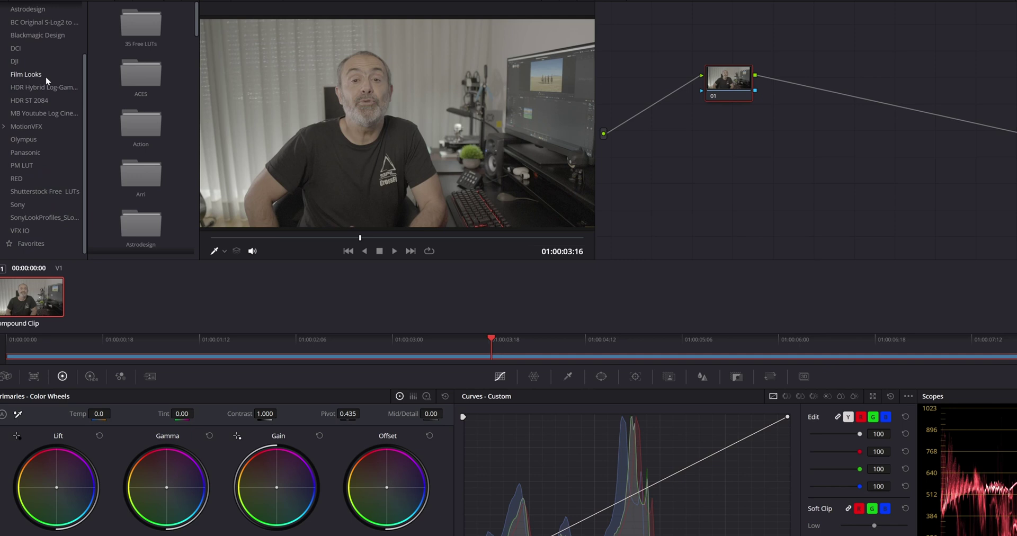
{"action": "left_click", "coordinate": [50, 217]}
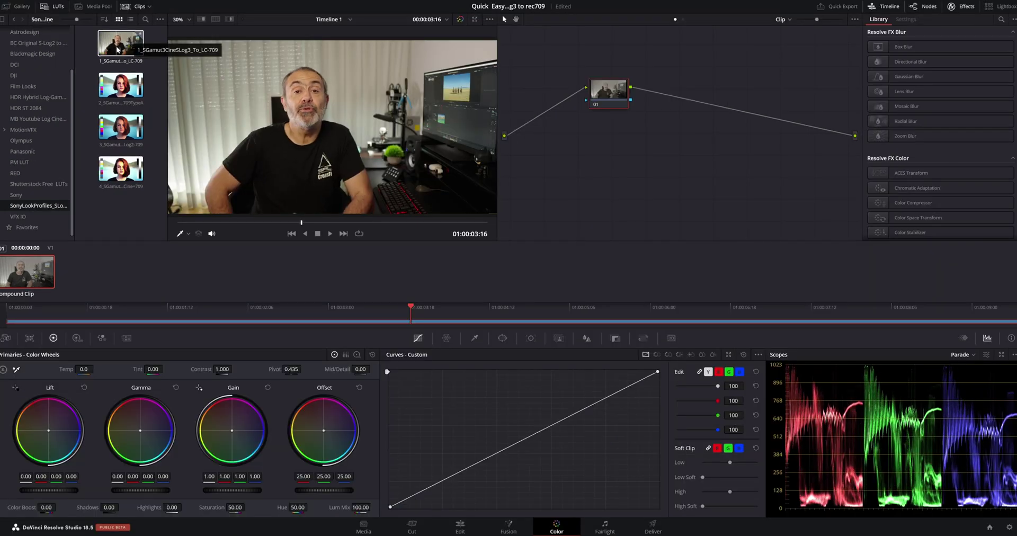
{"action": "left_click_drag", "start_coordinate": [118, 50], "coordinate": [643, 93]}
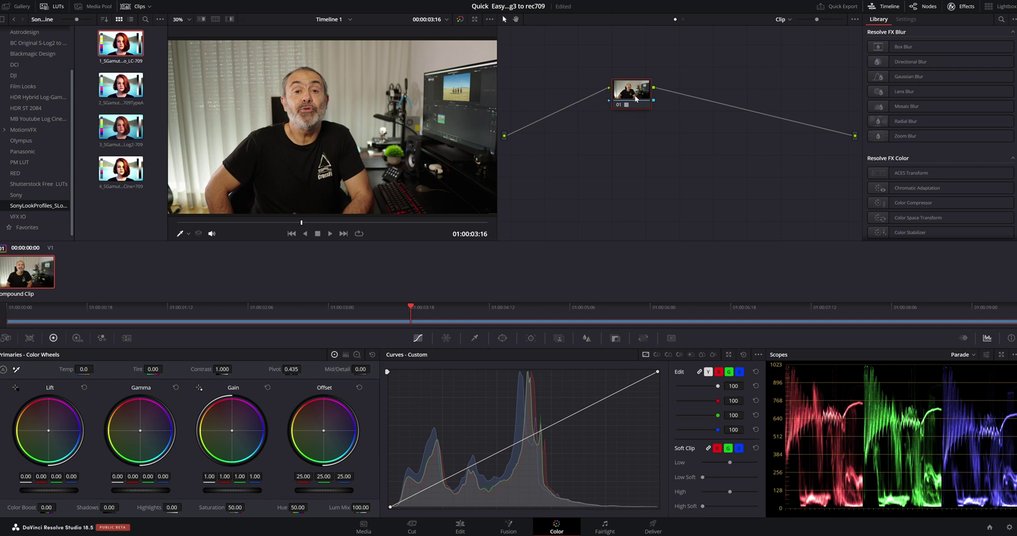
Step: Save the project and add a serial corrective node next to the LUT node
{"action": "key", "text": "ctrl+s"}
{"action": "key", "text": "shift+s"}
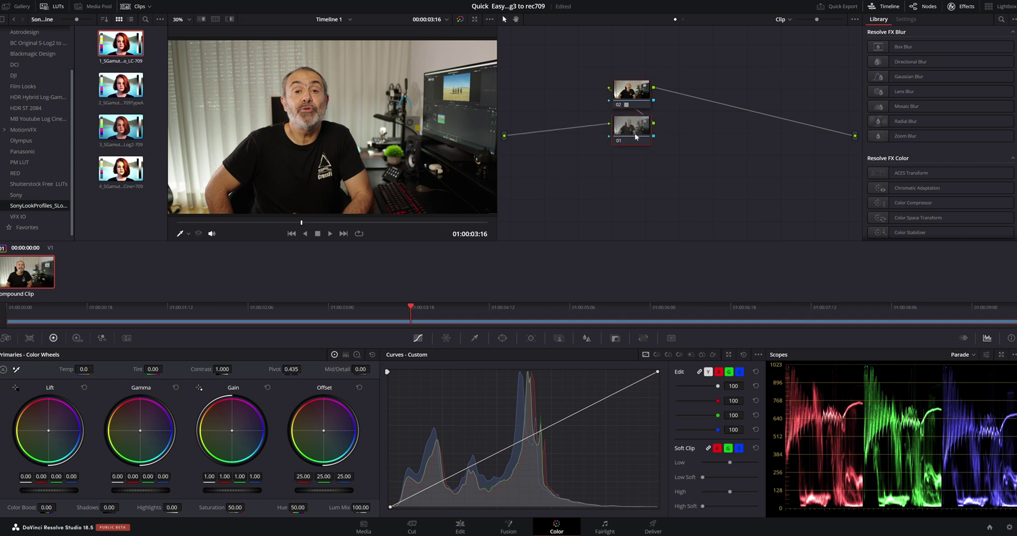
{"action": "left_click_drag", "start_coordinate": [562, 100], "coordinate": [577, 100]}
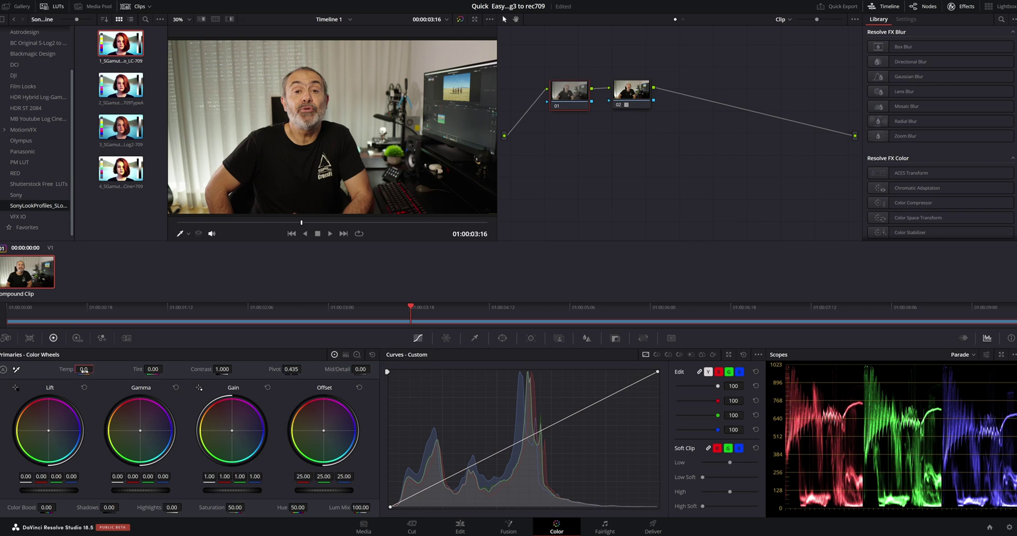
Step: Set temperature to -150, lift to 0.04 and gain to 0.92
{"action": "left_click_drag", "start_coordinate": [84, 369], "coordinate": [58, 370]}
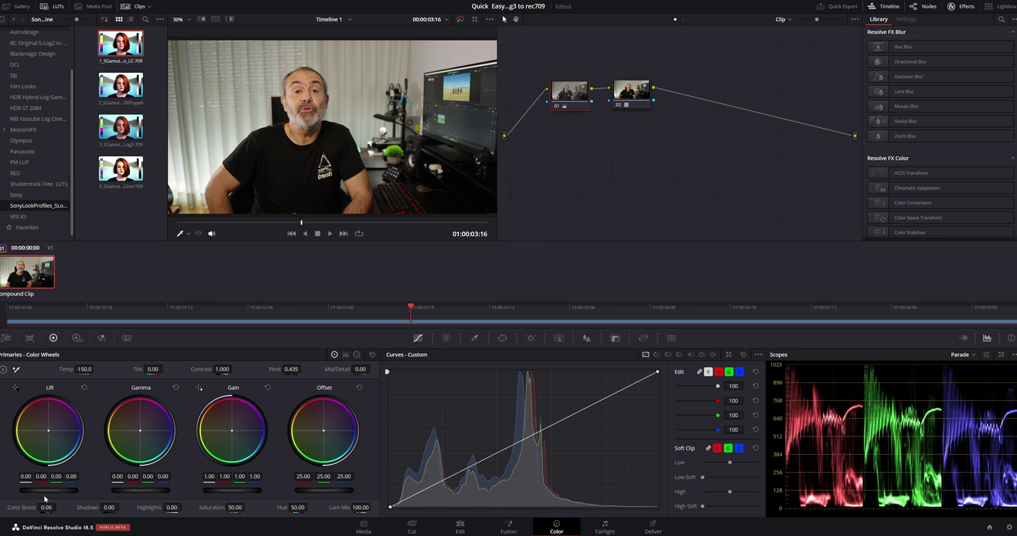
{"action": "left_click_drag", "start_coordinate": [58, 490], "coordinate": [79, 491]}
{"action": "left_click_drag", "start_coordinate": [251, 492], "coordinate": [215, 492]}
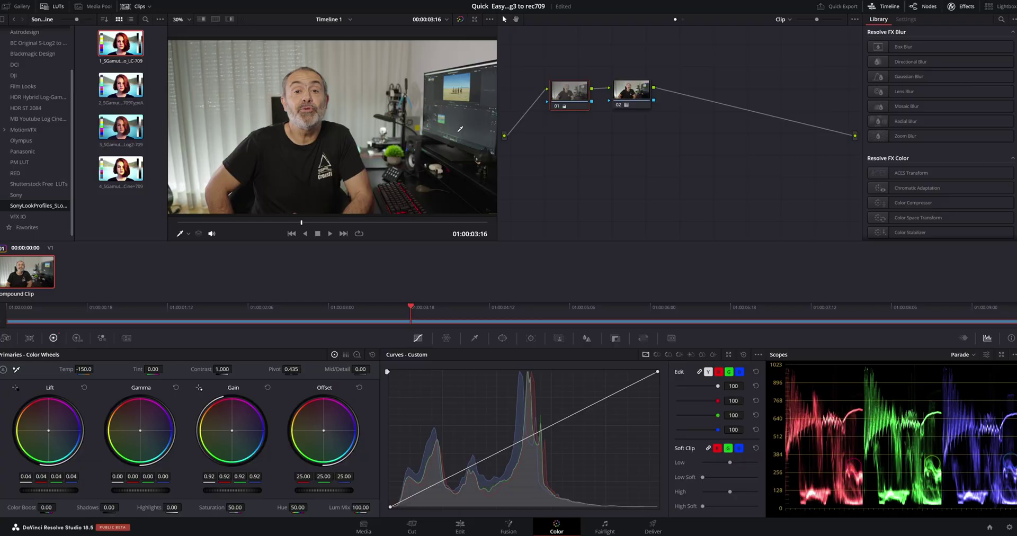